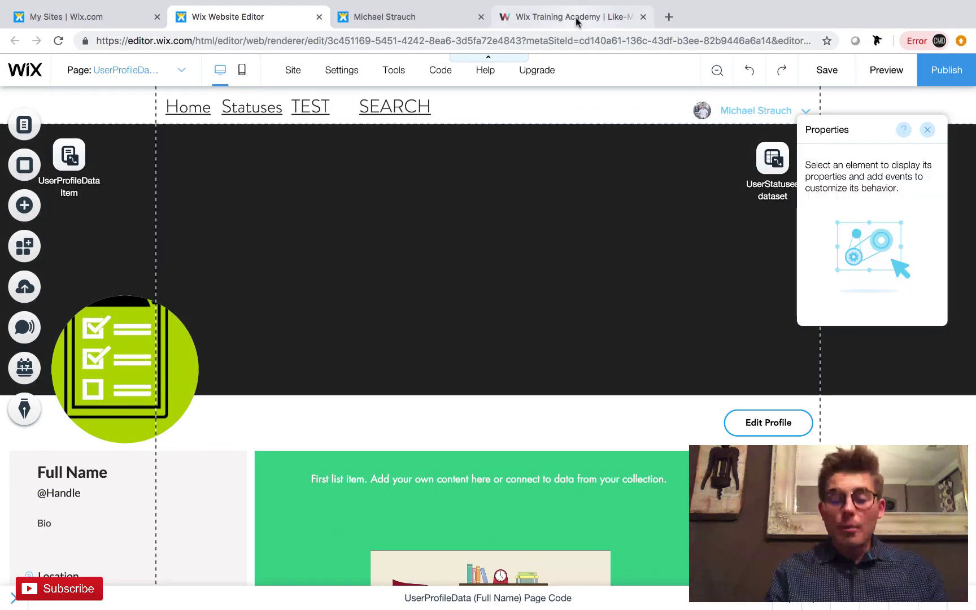
# - Switch to the Wix Training Academy tab and dismiss its feedback popup
pyautogui.click(576, 17)
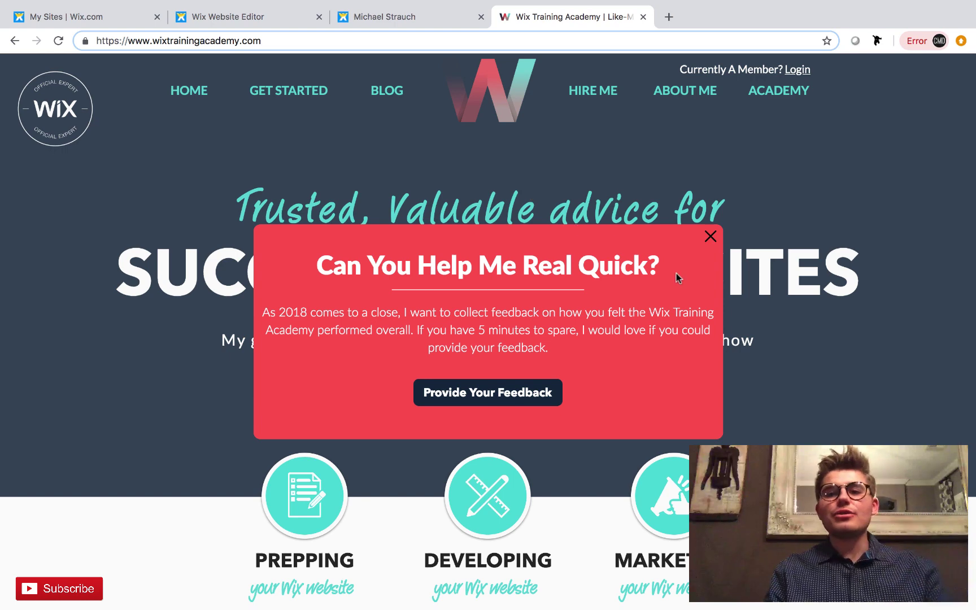
pyautogui.click(711, 236)
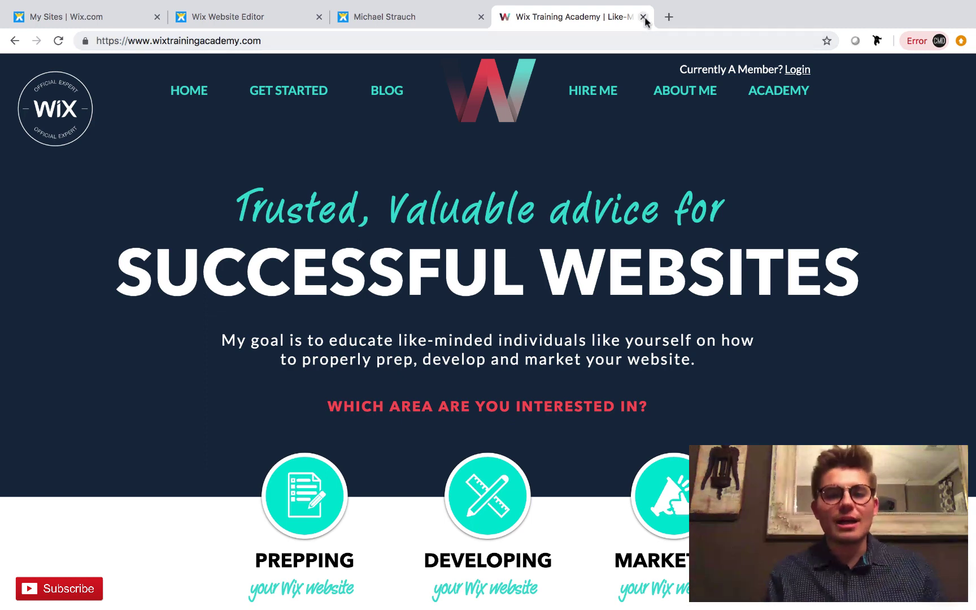
# - Close the Training Academy tab and return to the Wix Website Editor tab
pyautogui.hotkey('ctrl', 'w')
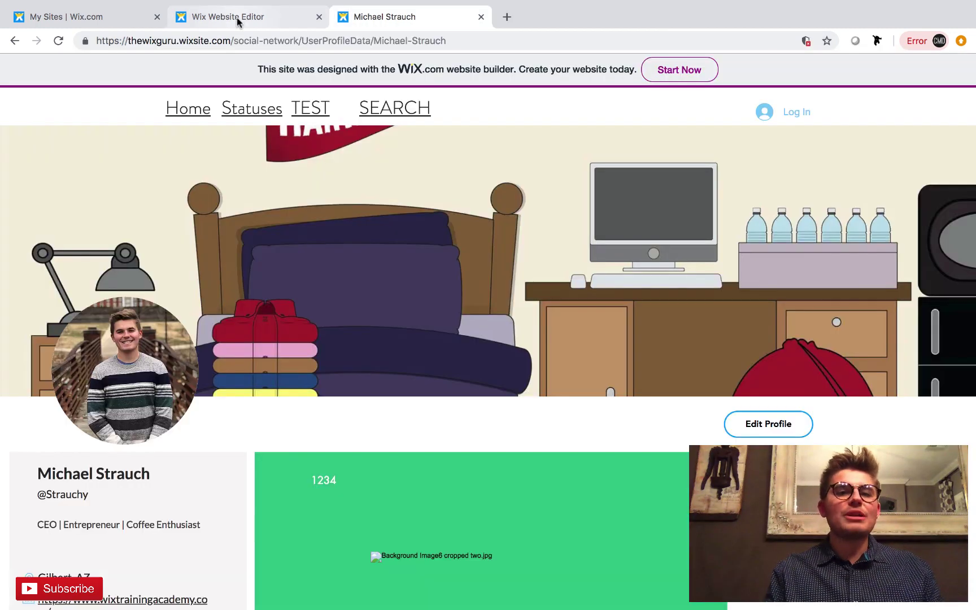
pyautogui.click(236, 18)
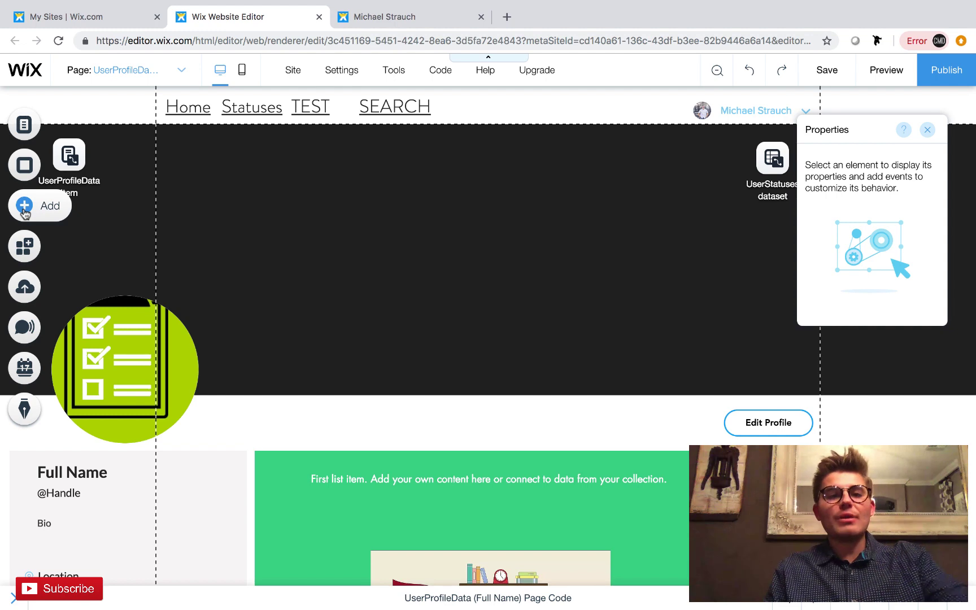
# - Switch to the UserProfileData (Full Name) page and bring up the Lists & Grids repeater layouts
pyautogui.click(24, 206)
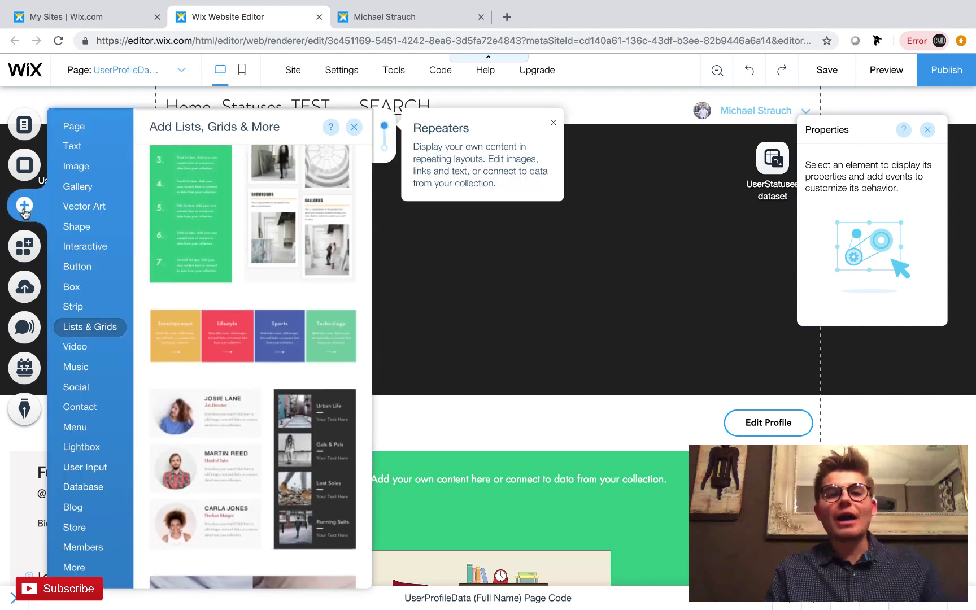
pyautogui.click(353, 127)
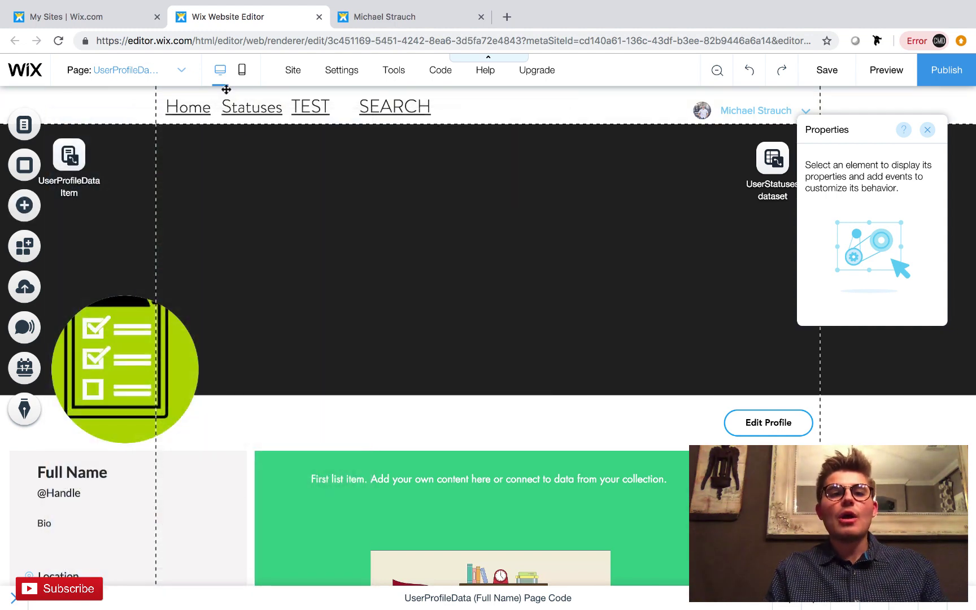
pyautogui.click(171, 74)
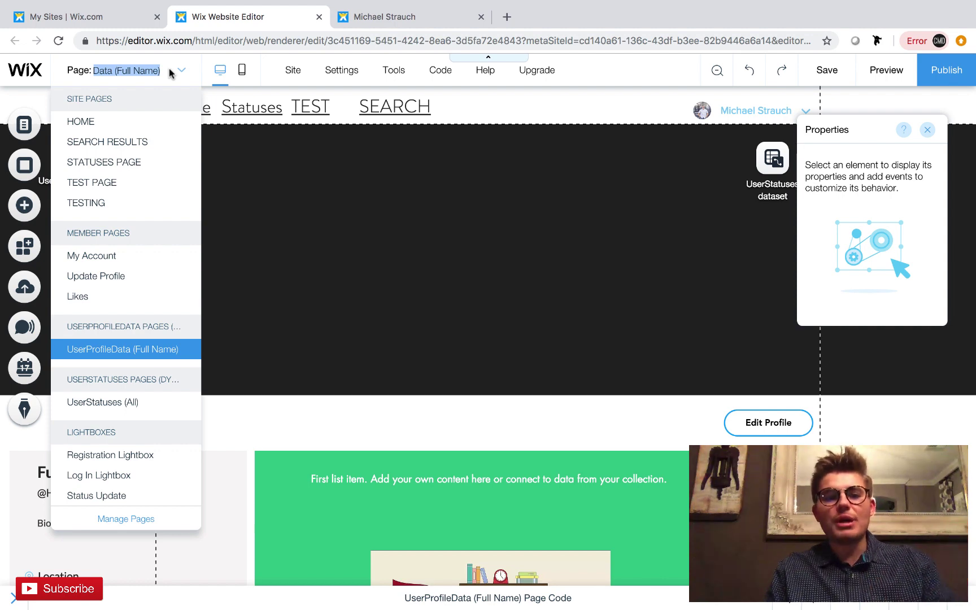
pyautogui.click(133, 349)
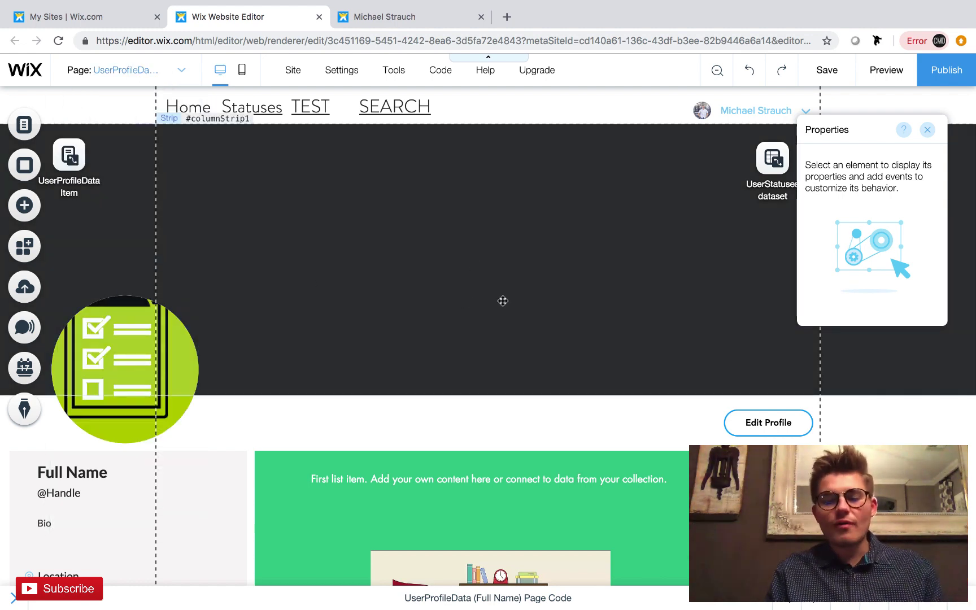
pyautogui.scroll(-2, 503, 300)
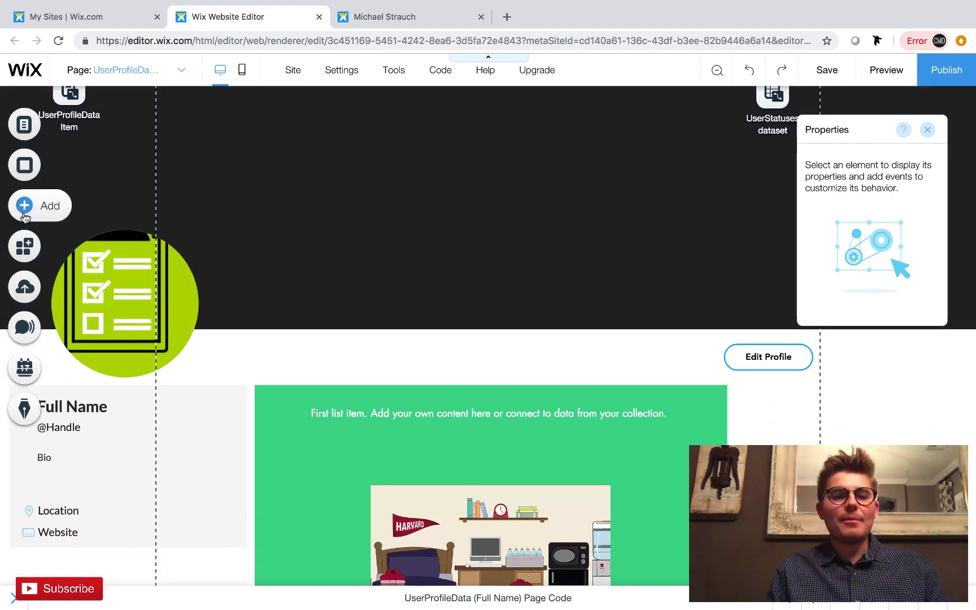
pyautogui.click(24, 206)
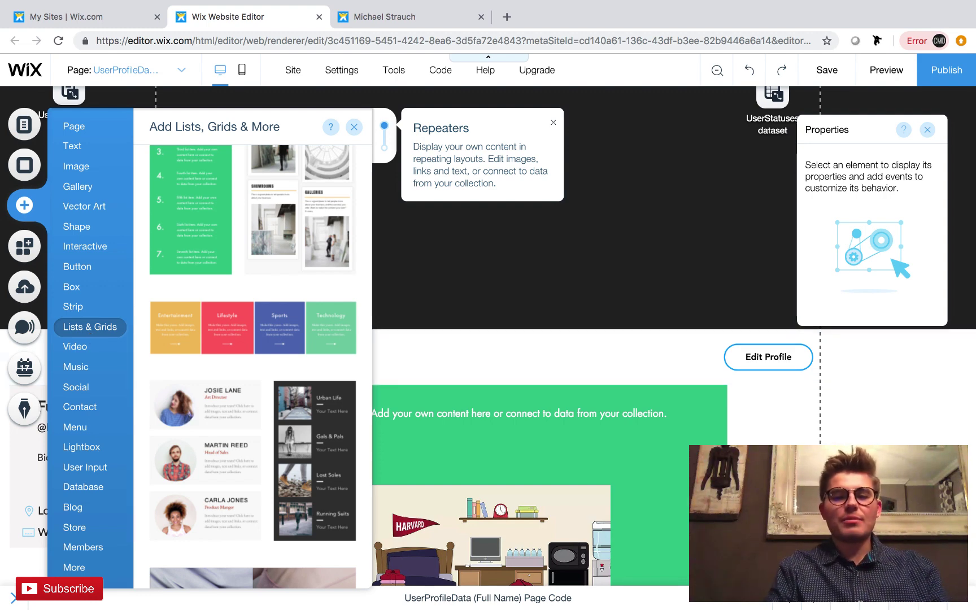
# - Add the profile-card repeater beside the green list and select the first card's photo
pyautogui.click(354, 126)
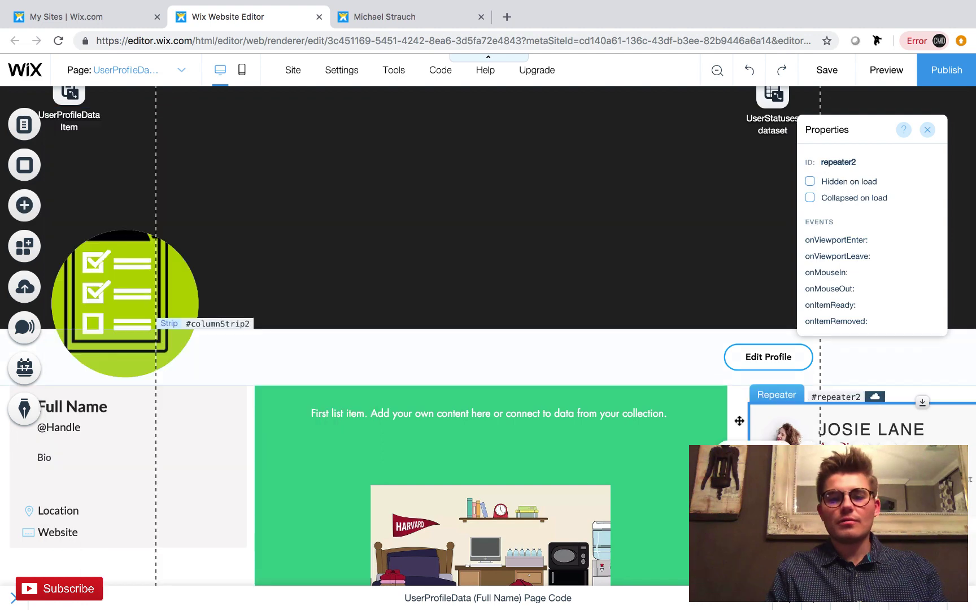
pyautogui.scroll(-3, 754, 436)
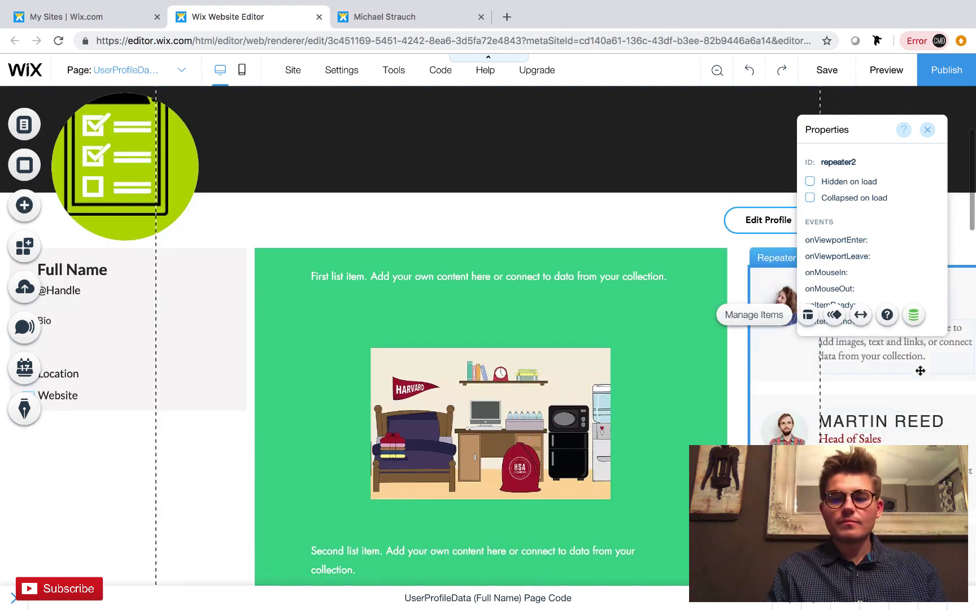
pyautogui.moveTo(920, 371); pyautogui.dragTo(909, 354)
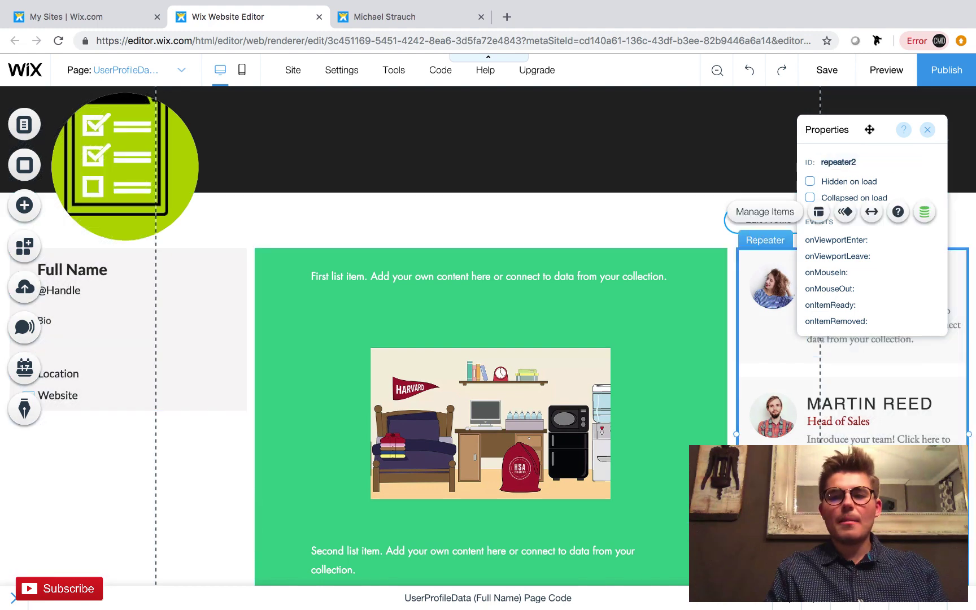
pyautogui.moveTo(870, 127); pyautogui.dragTo(351, 95)
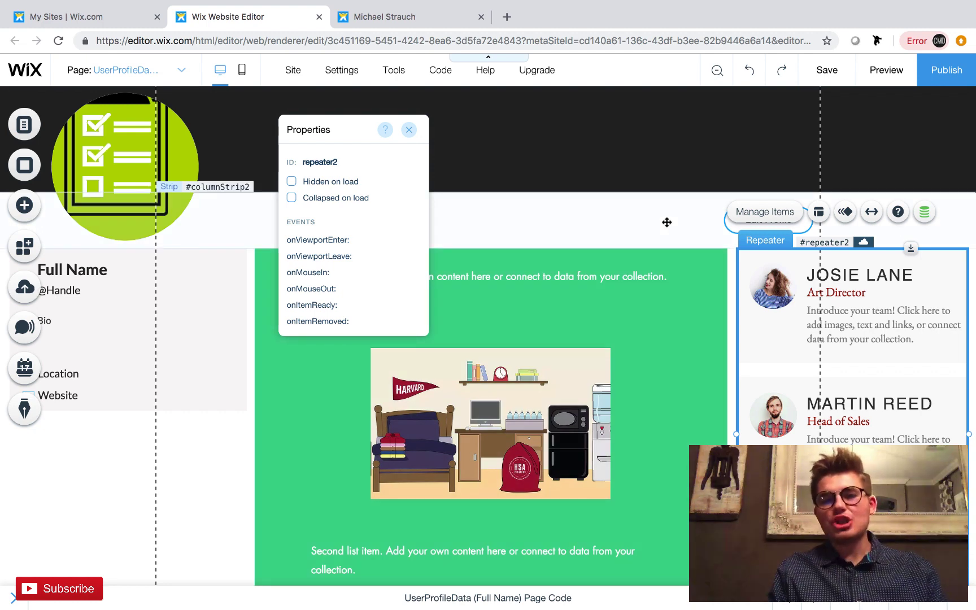
pyautogui.click(770, 295)
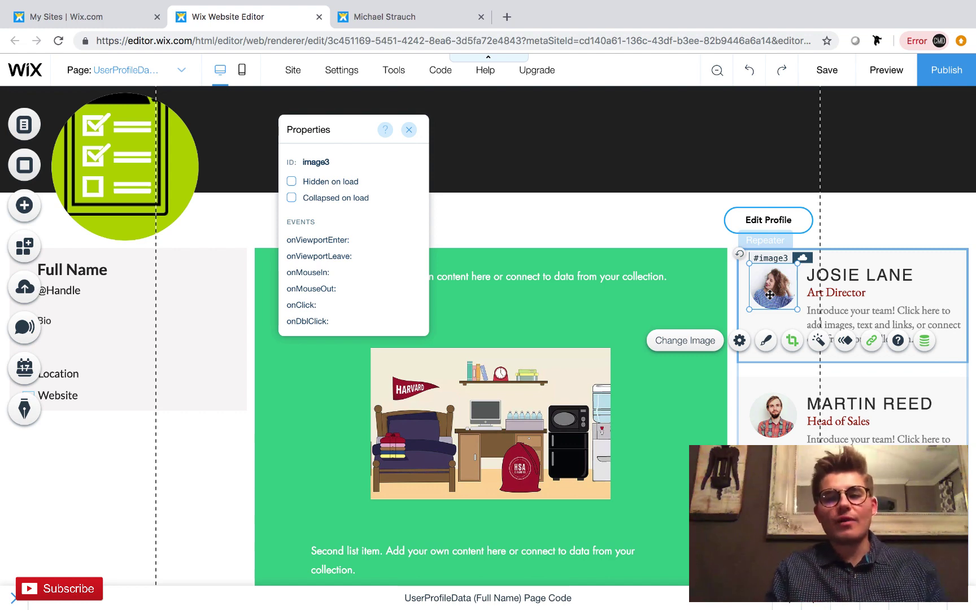
# - Connect the card photo to the UserProfileData Item dataset's Profile Picture (Image) field
pyautogui.click(924, 341)
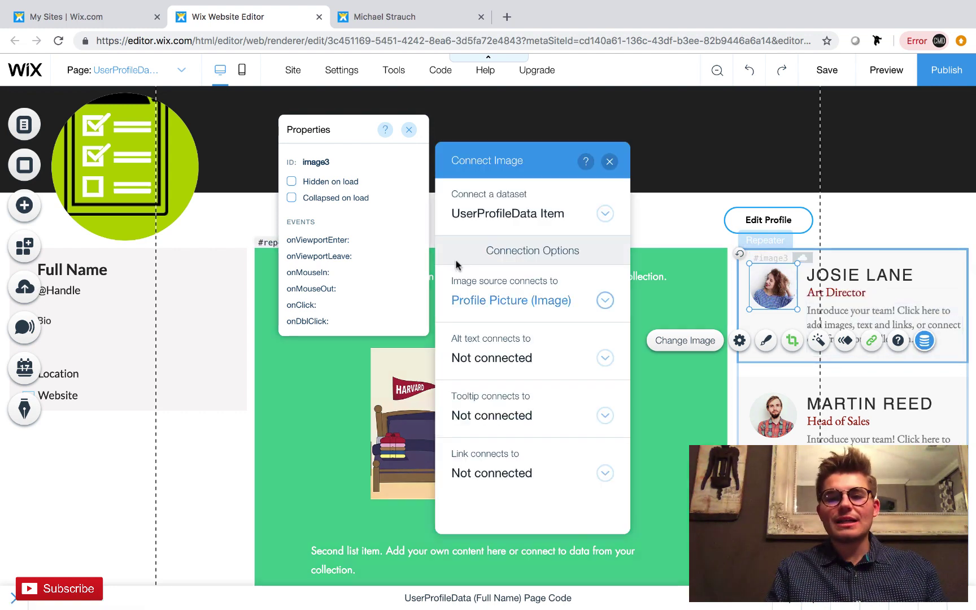
pyautogui.click(504, 213)
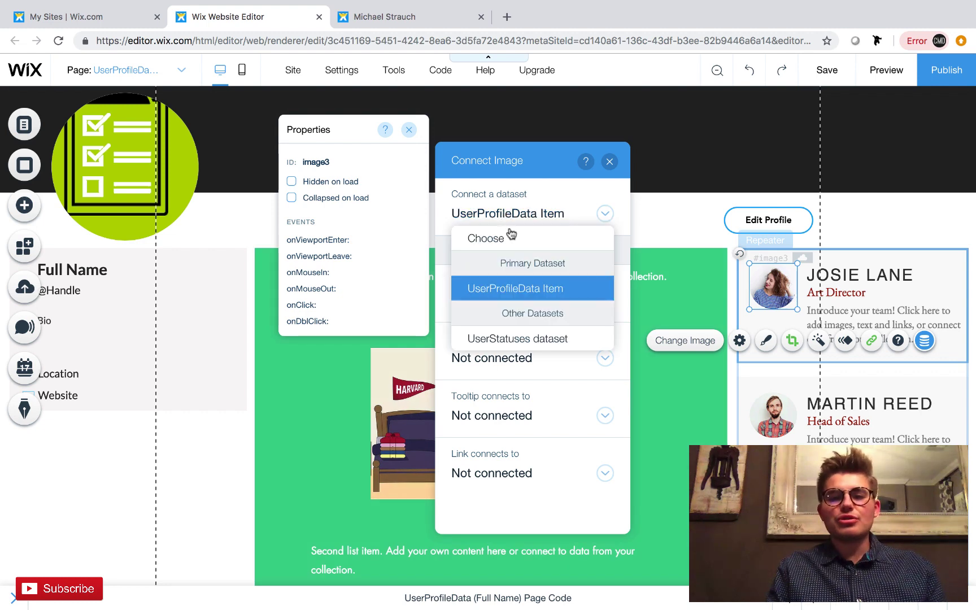
pyautogui.click(531, 295)
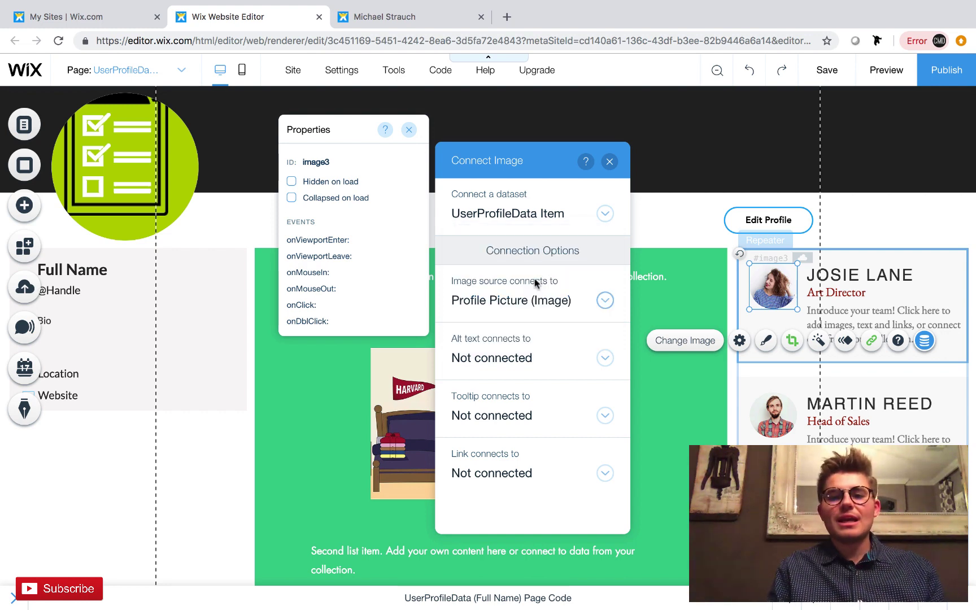
pyautogui.click(526, 300)
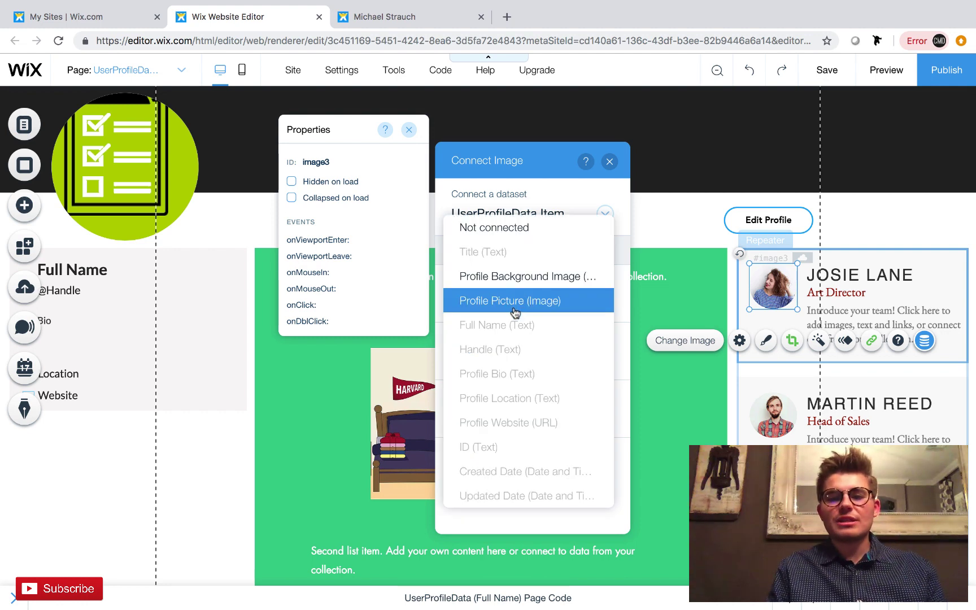
pyautogui.click(526, 302)
pyautogui.click(610, 162)
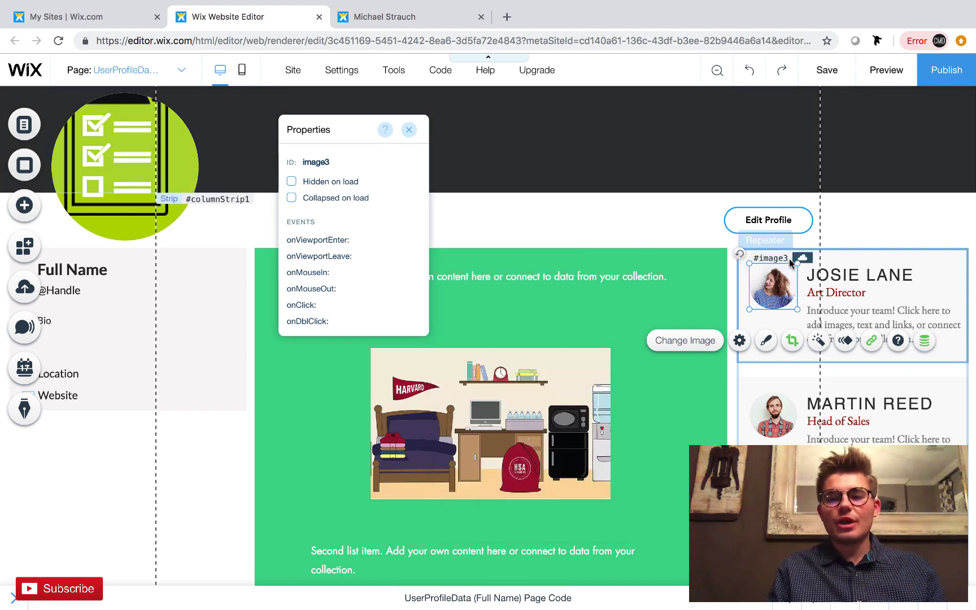
# - Bind the JOSIE LANE name text to the Full Name (Text) field
pyautogui.click(852, 277)
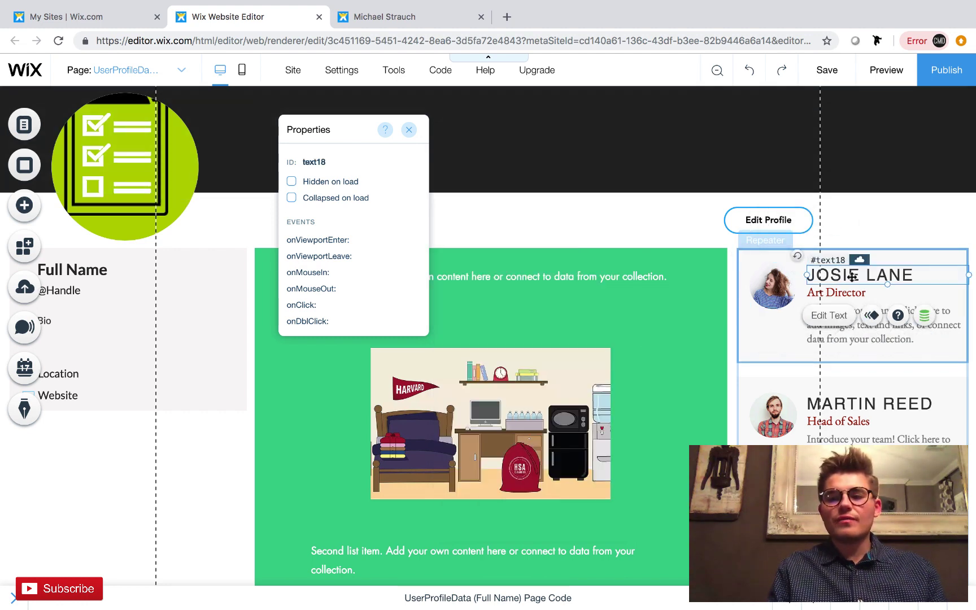
pyautogui.click(924, 316)
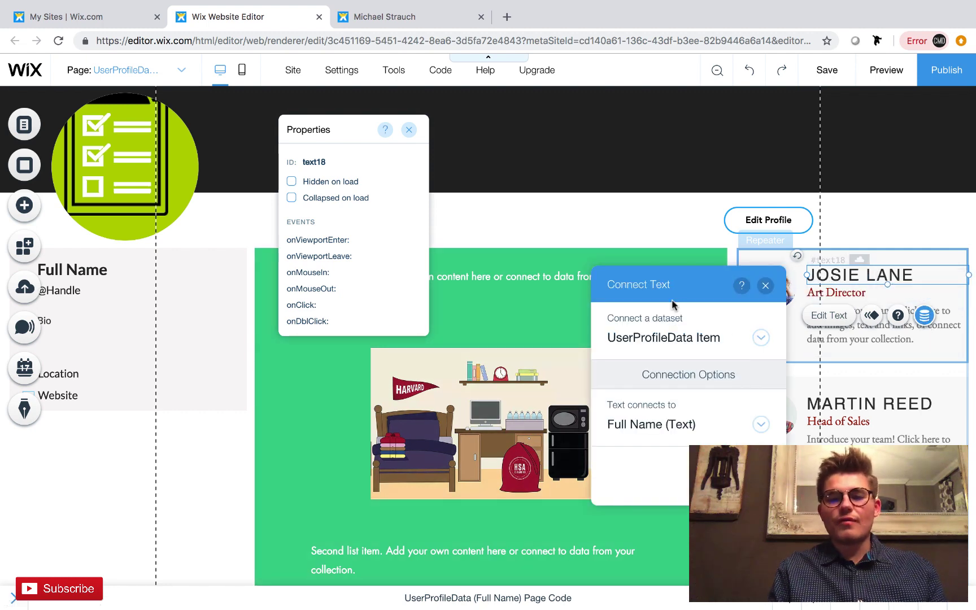
pyautogui.click(666, 424)
pyautogui.click(662, 431)
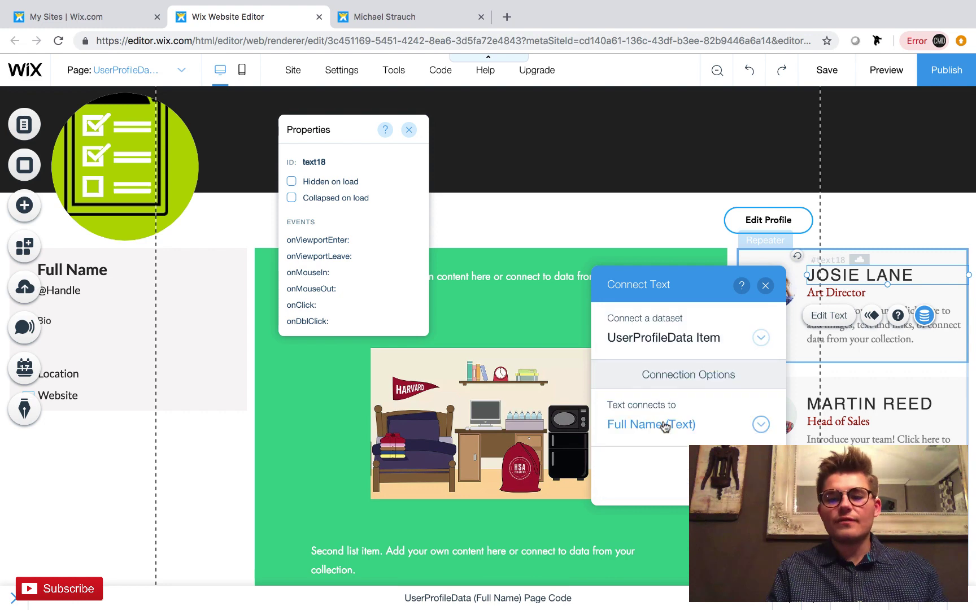
pyautogui.click(765, 285)
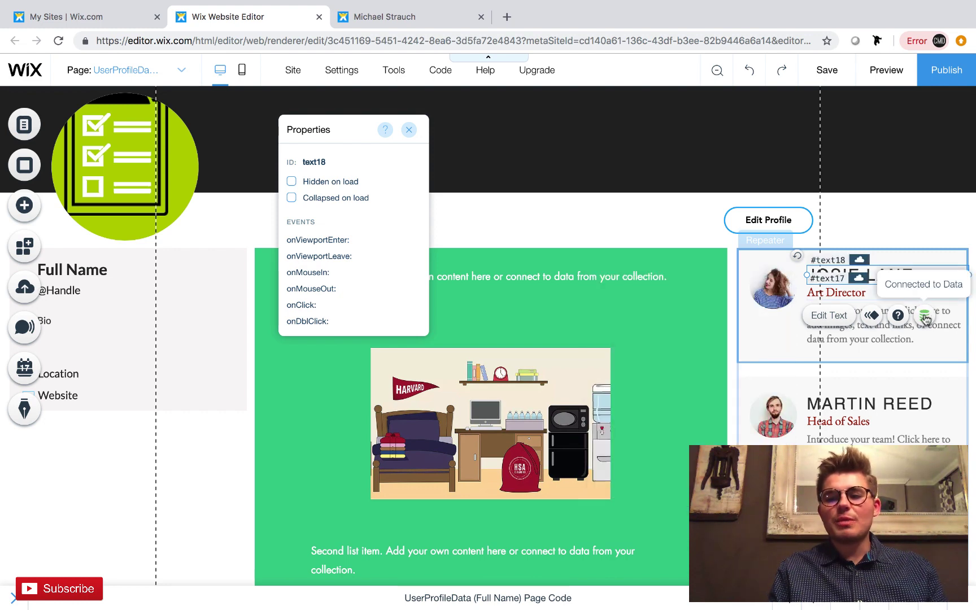
# - Bind the Art Director subtitle to Handle (Text) and start connecting the intro paragraph
pyautogui.click(855, 294)
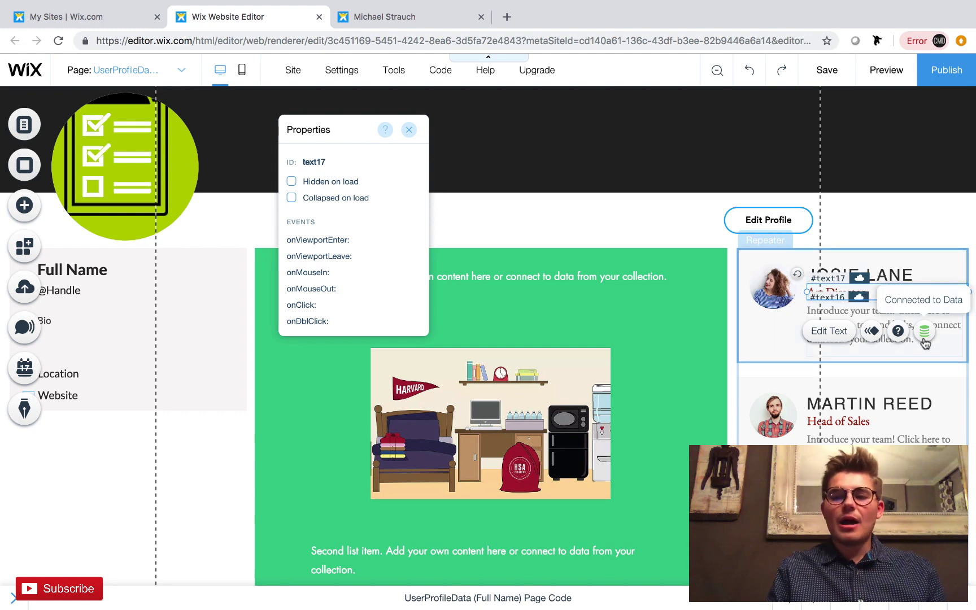
pyautogui.click(925, 332)
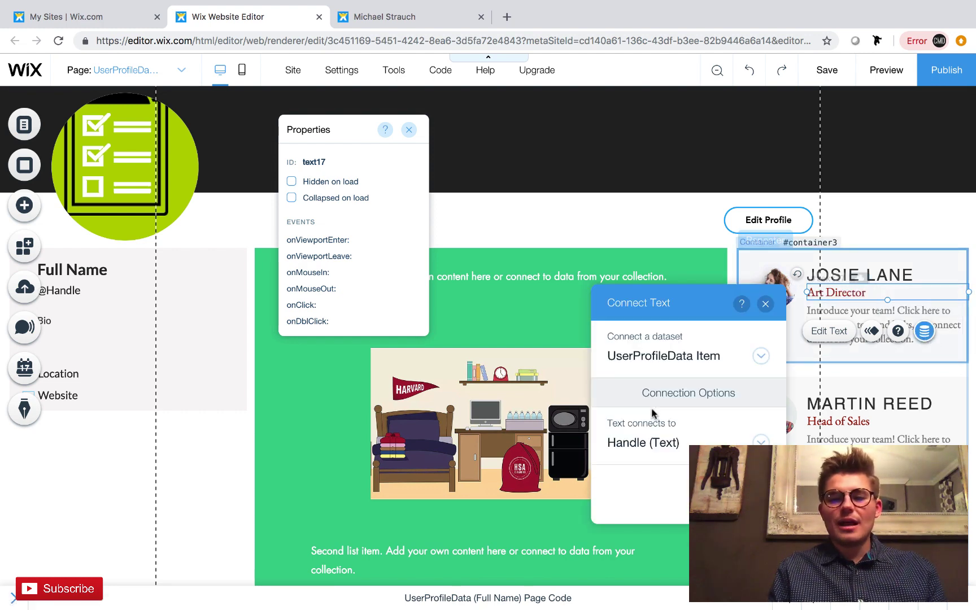
pyautogui.click(647, 444)
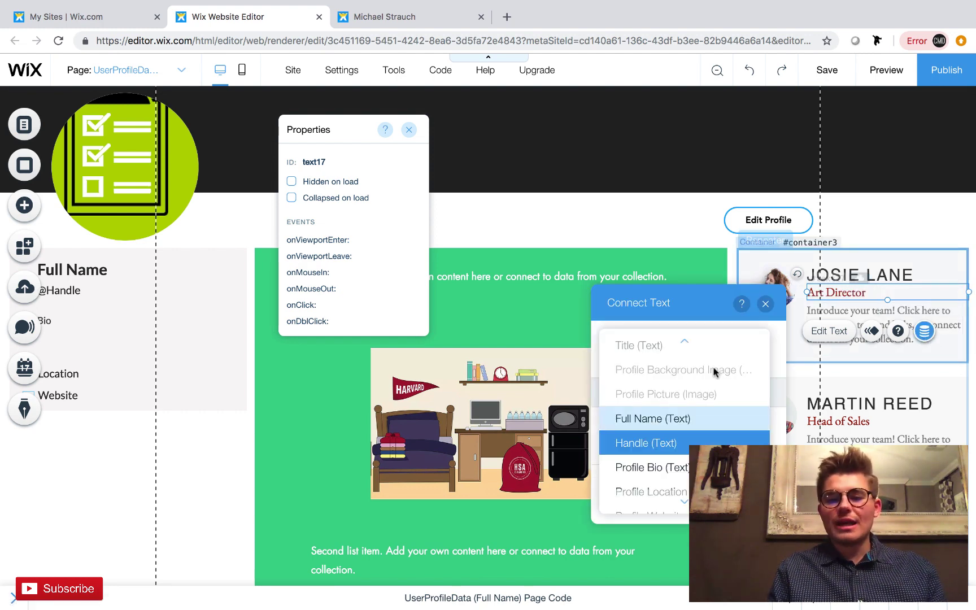
pyautogui.scroll(1, 649, 443)
pyautogui.click(655, 456)
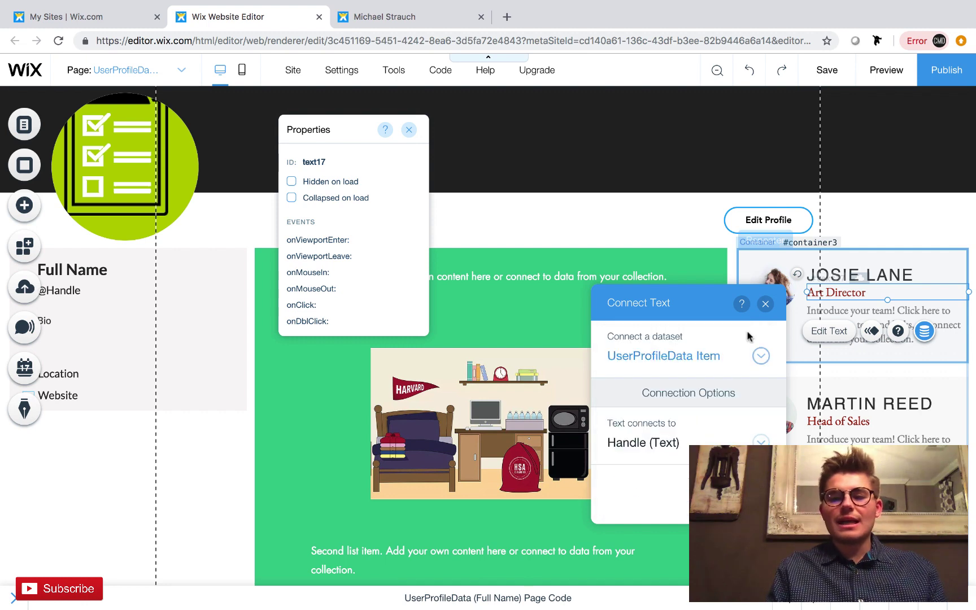
pyautogui.click(765, 304)
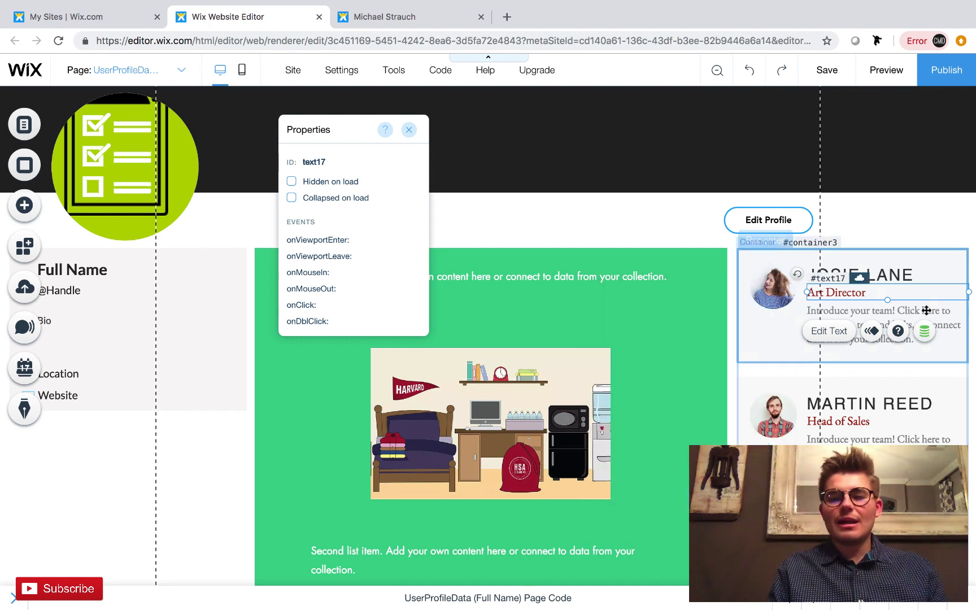
pyautogui.click(844, 312)
pyautogui.click(924, 272)
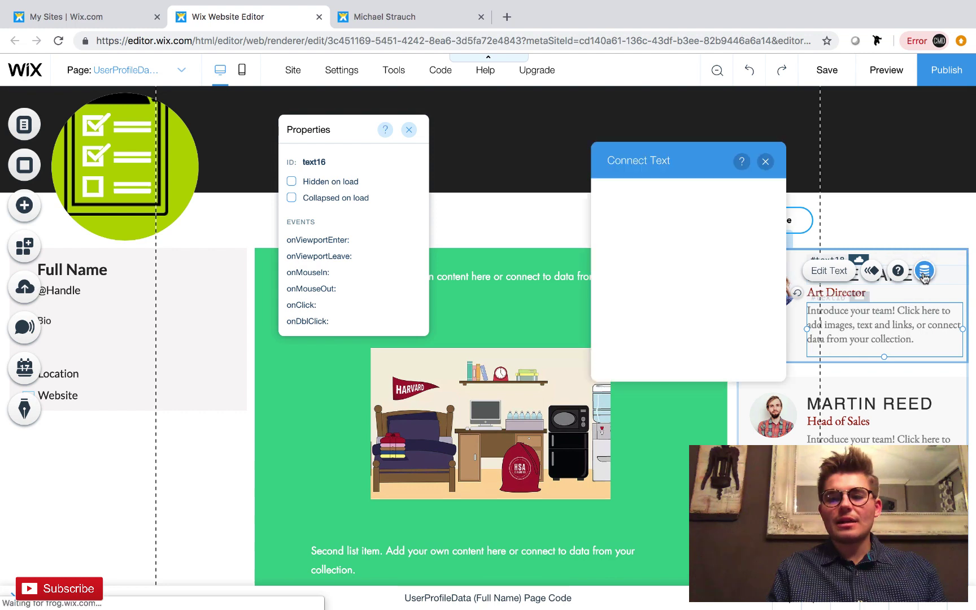
pyautogui.click(765, 163)
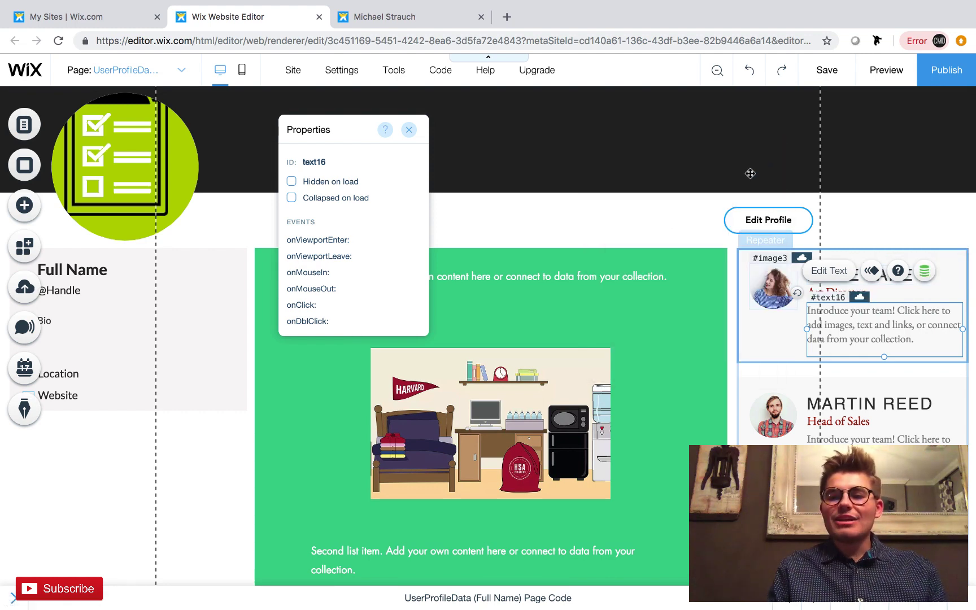
pyautogui.click(673, 229)
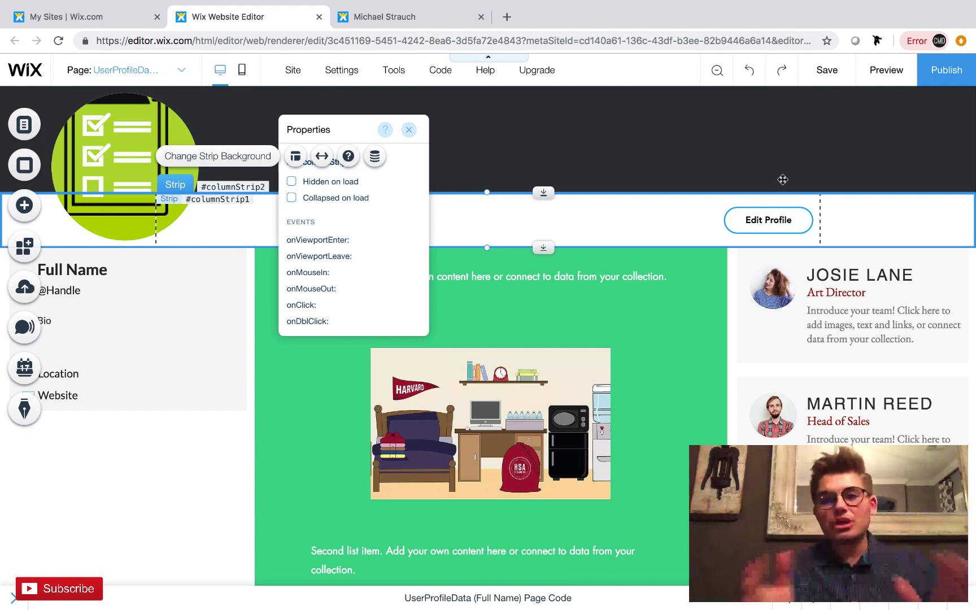
# - Publish the site, view it live in a new tab, and close the older profile tab
pyautogui.click(943, 82)
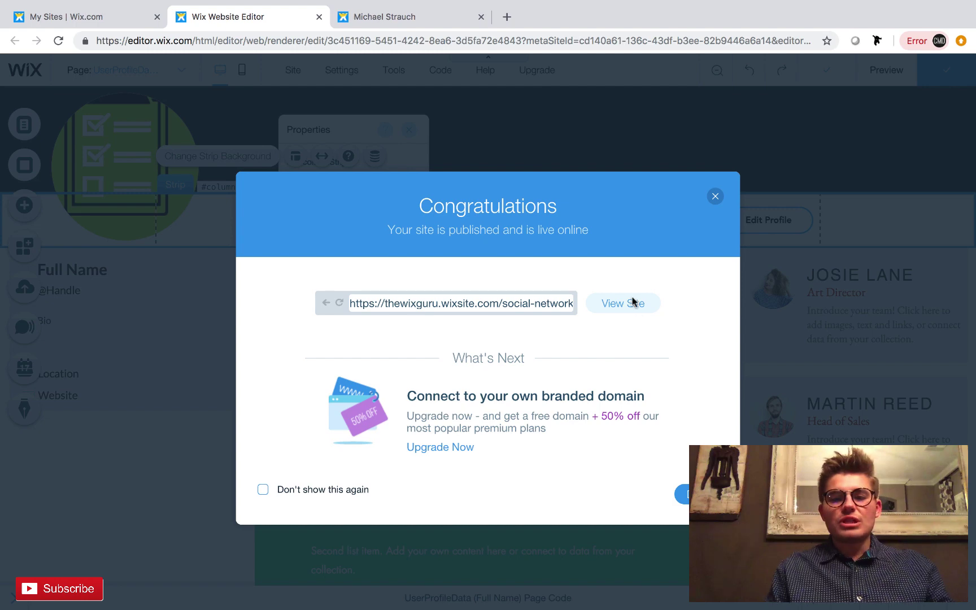
pyautogui.click(623, 304)
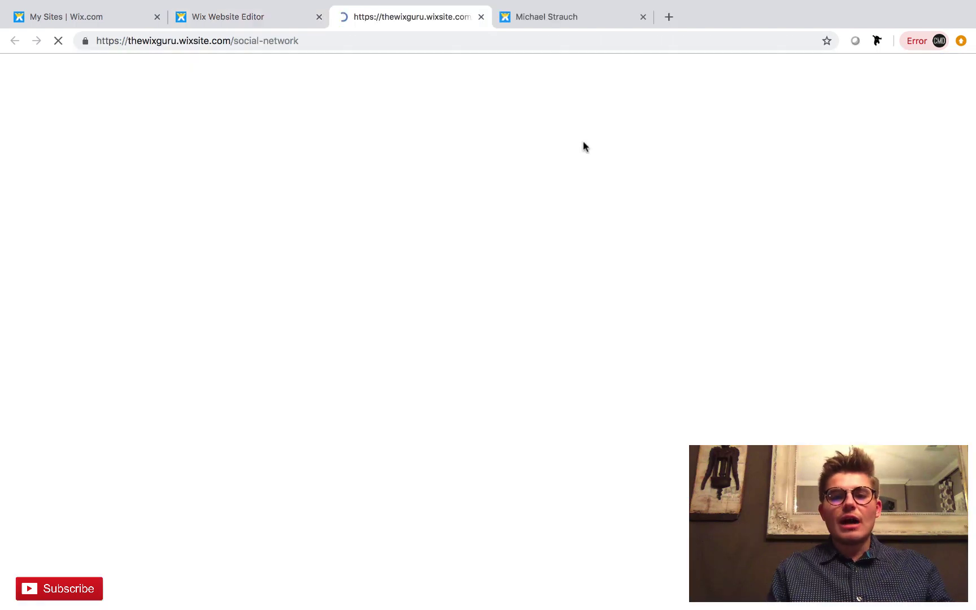
pyautogui.click(643, 19)
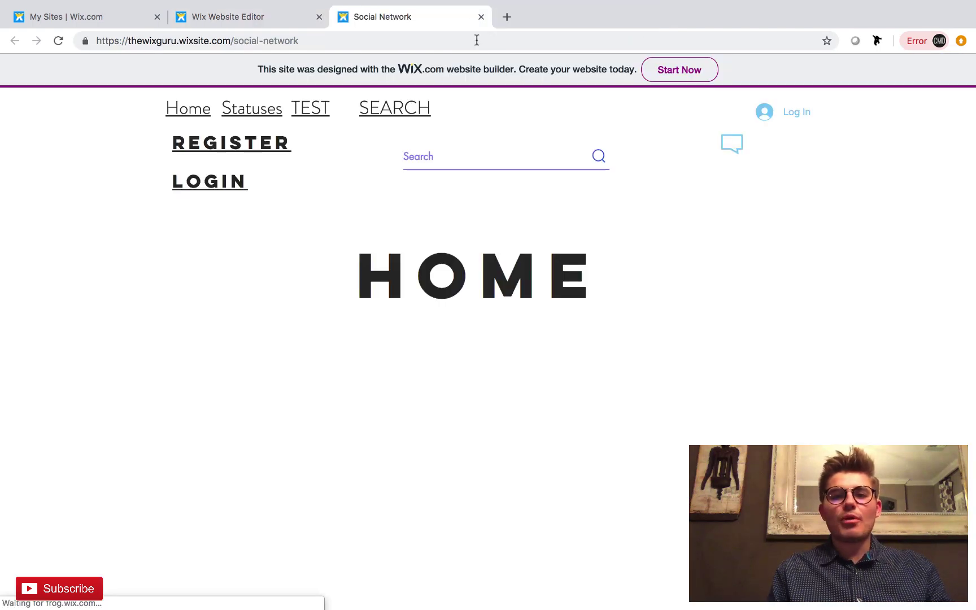
pyautogui.click(371, 40)
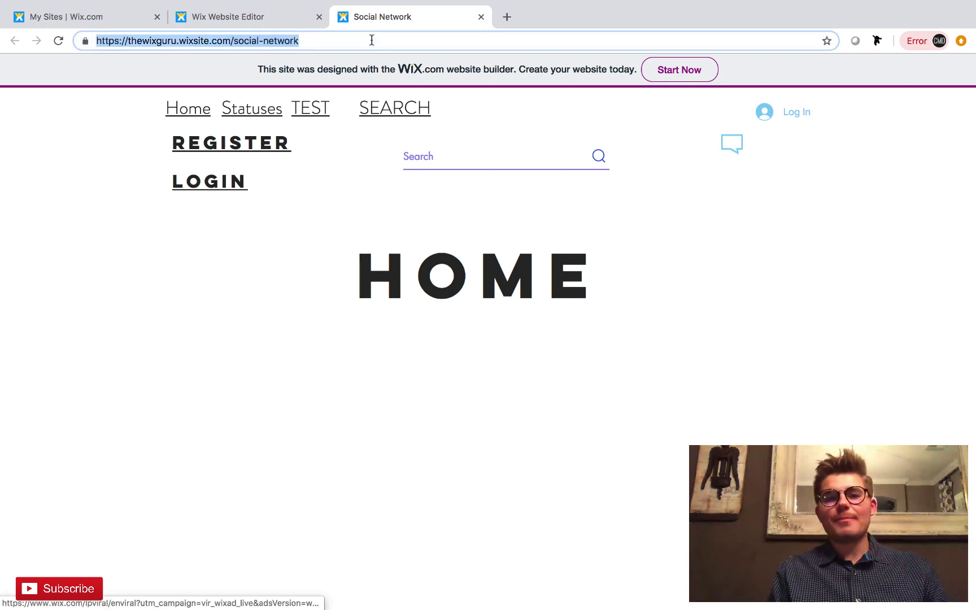
# - Append /User to the live site's URL and open the UserProfileData profile page
pyautogui.click(372, 40)
pyautogui.write('/User')
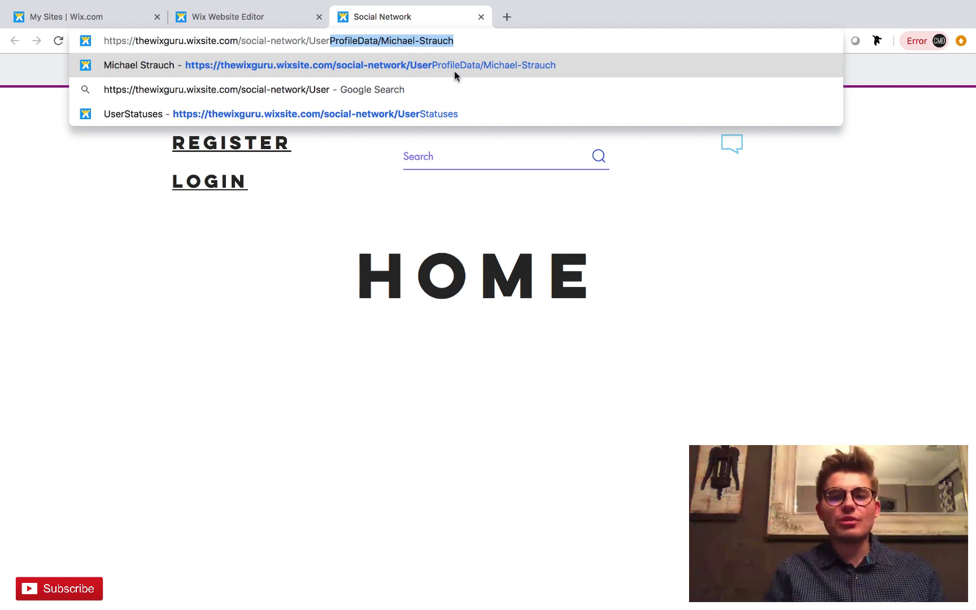
pyautogui.click(454, 70)
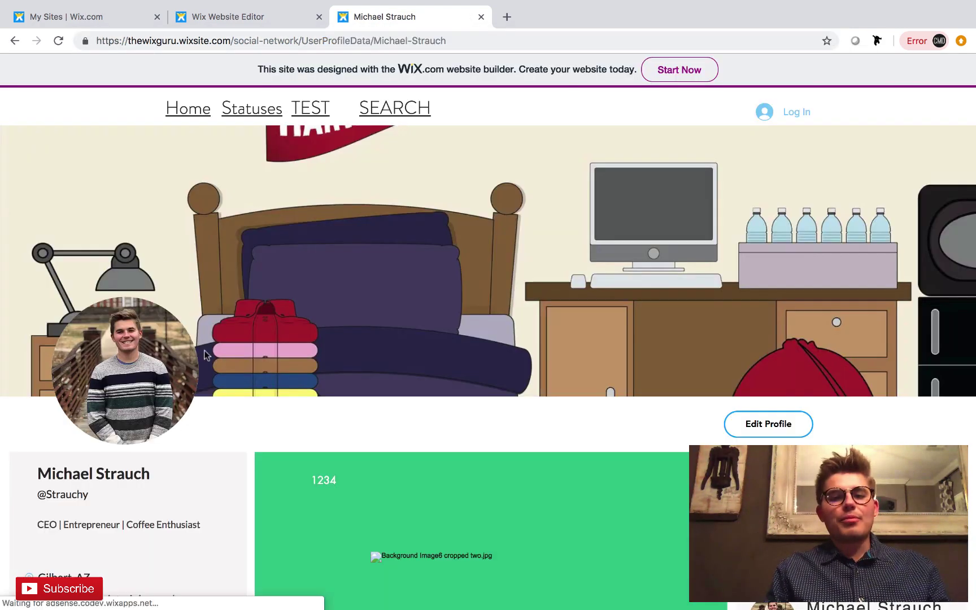
# - Scroll through the live profile page to review its details and recent-profiles cards
pyautogui.scroll(-5, 204, 354)
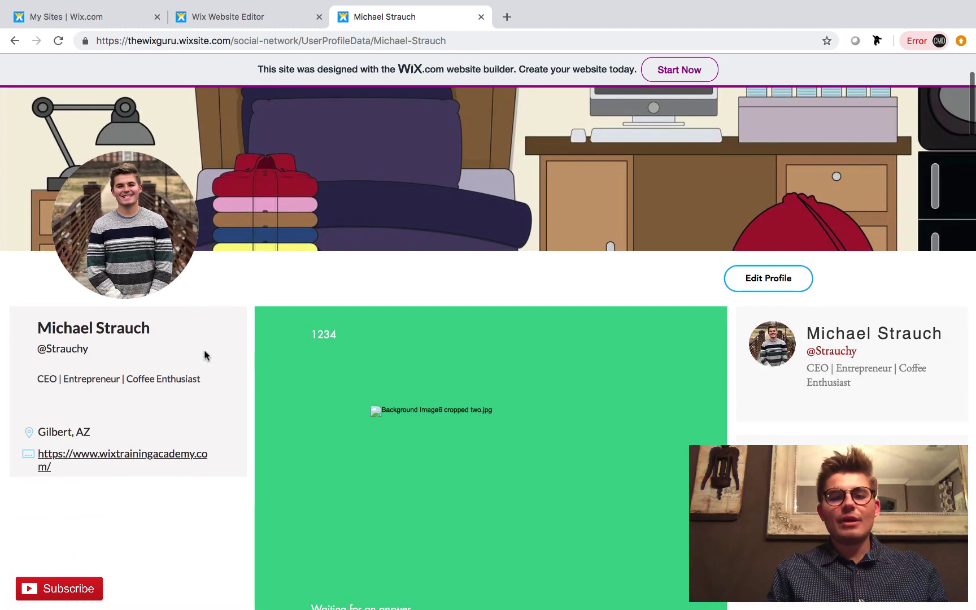
pyautogui.scroll(-3, 824, 363)
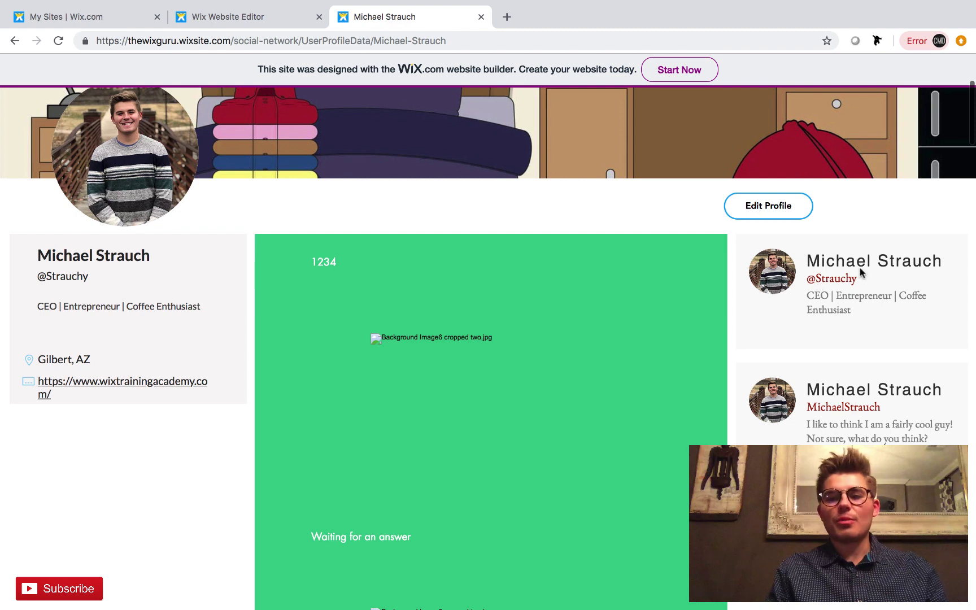
pyautogui.scroll(-2, 906, 409)
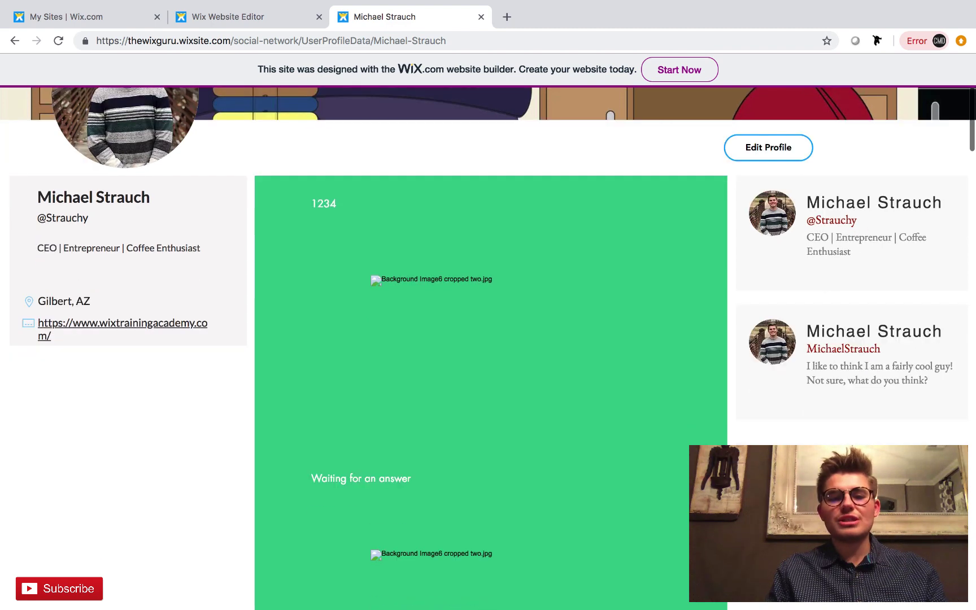
pyautogui.scroll(2, 488, 339)
pyautogui.scroll(-11, 488, 339)
pyautogui.scroll(-20, 488, 339)
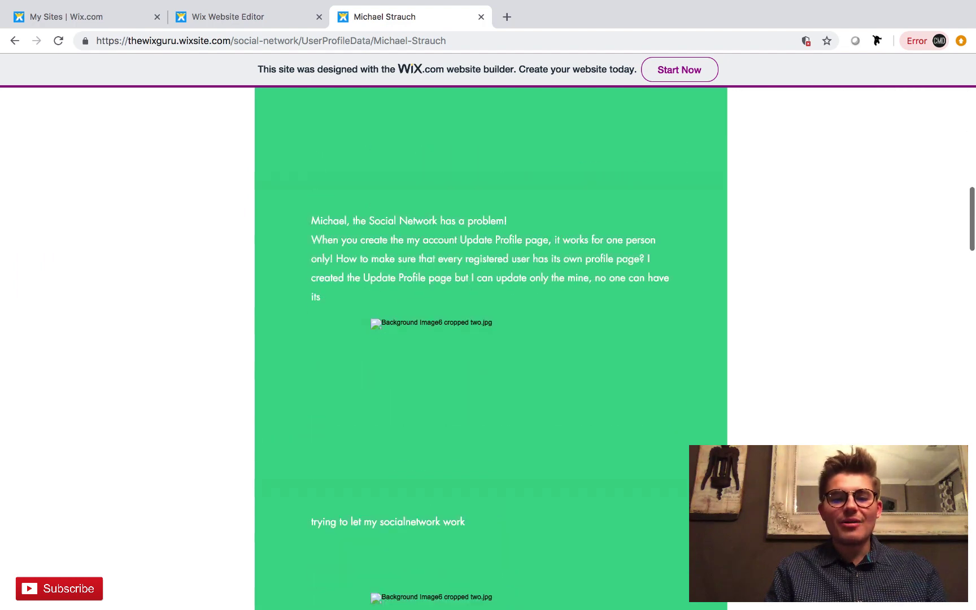
pyautogui.scroll(20, 488, 339)
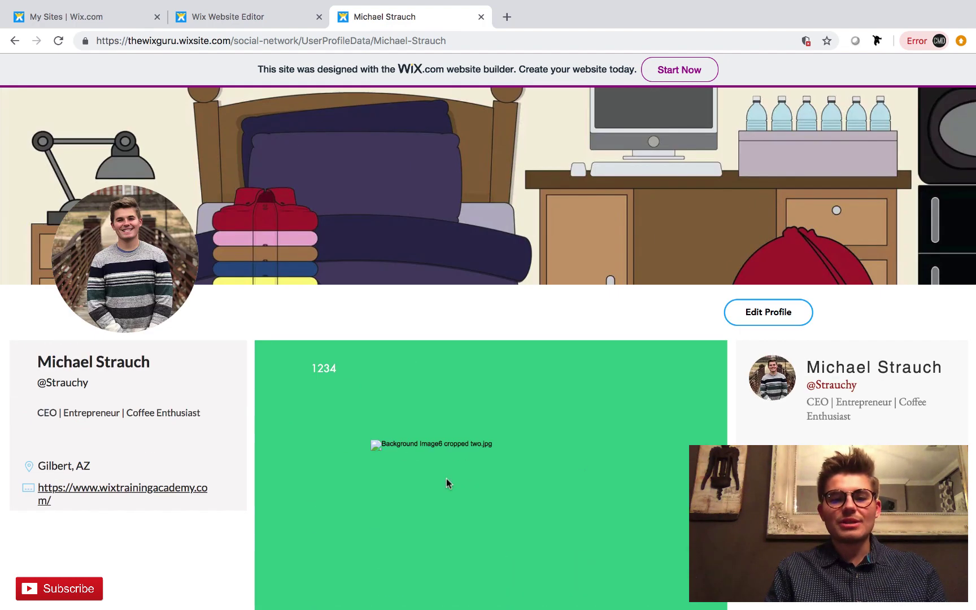
pyautogui.scroll(-3, 889, 436)
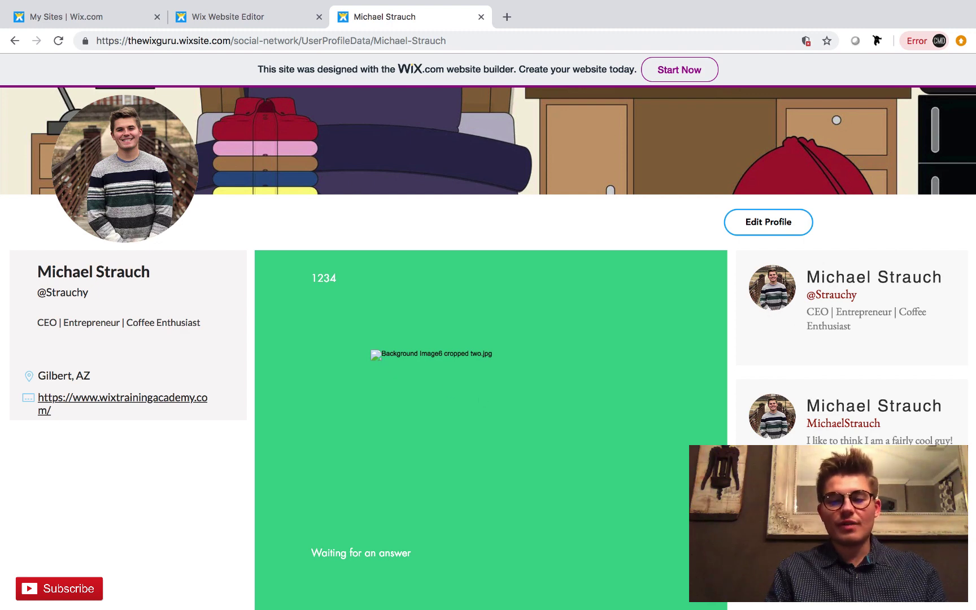
pyautogui.scroll(-7, 488, 339)
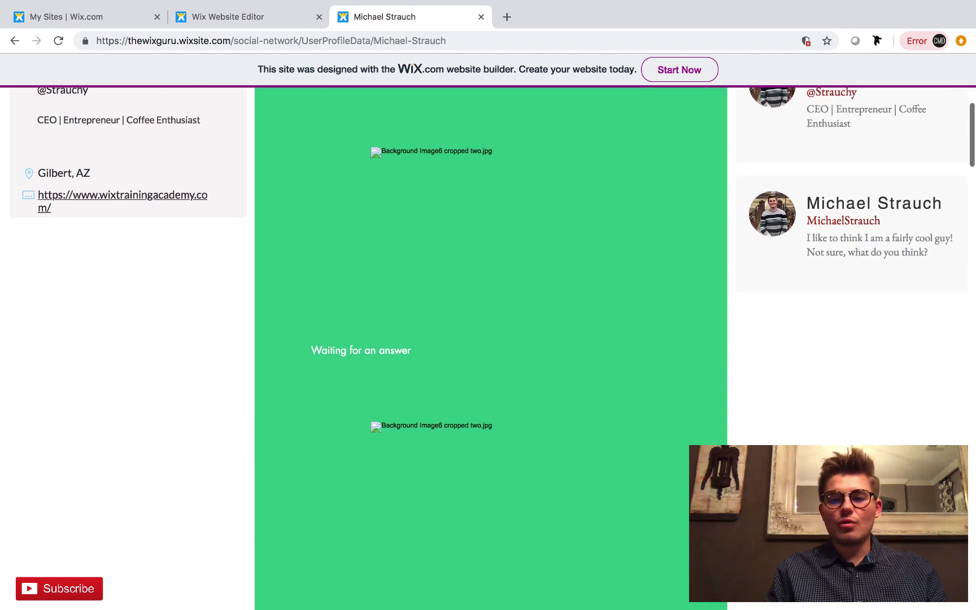
pyautogui.scroll(-3, 488, 339)
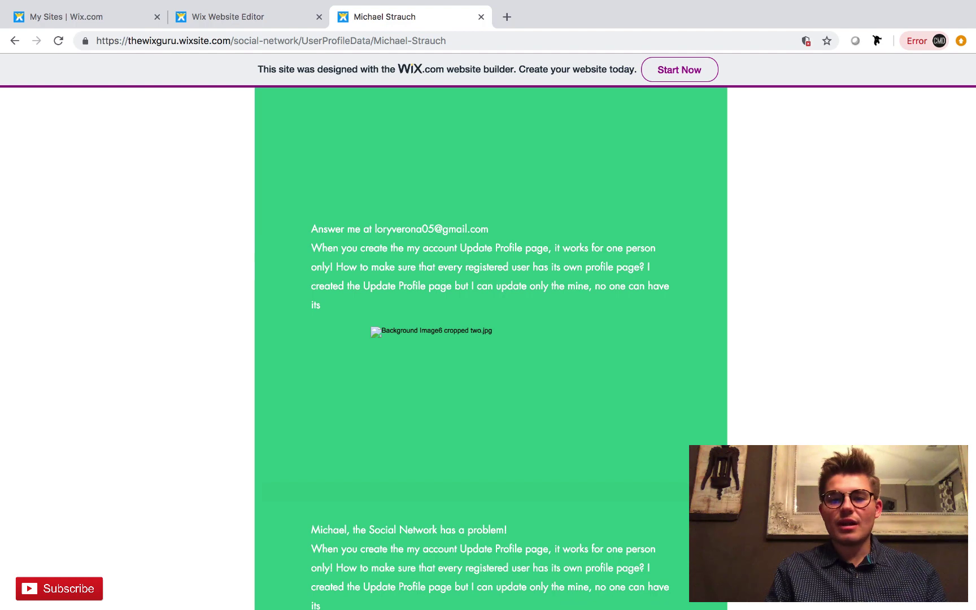
pyautogui.scroll(-4, 489, 339)
pyautogui.scroll(15, 489, 339)
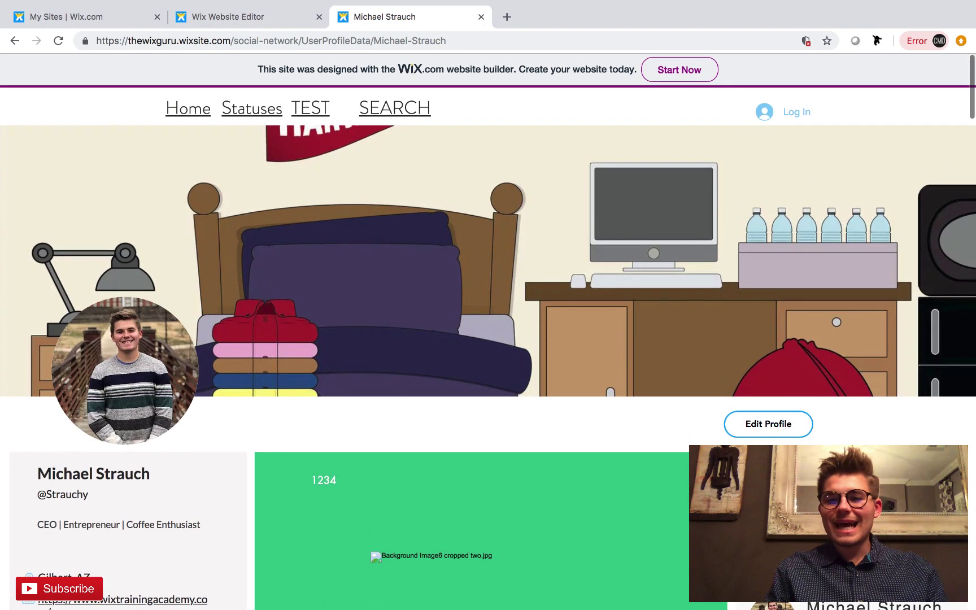